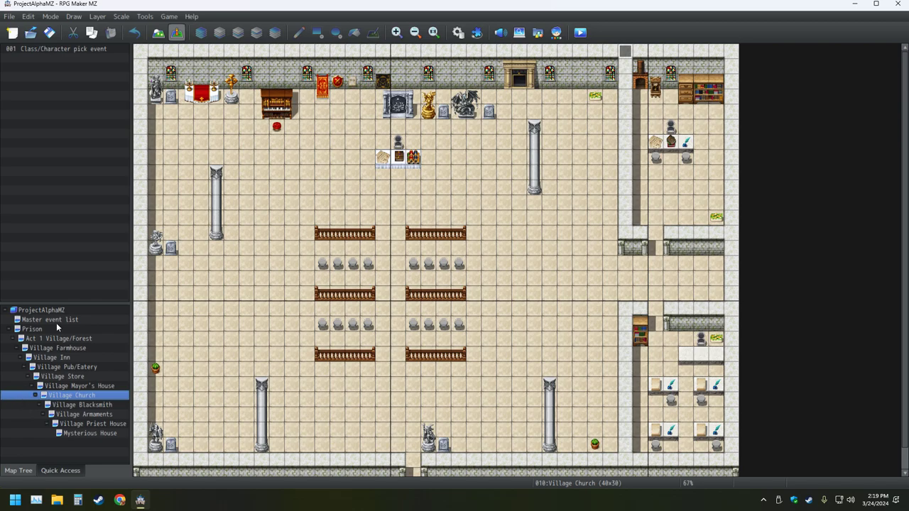
Open the Prison map and review the Prison Main Event's contents through to its final Transfer Player command
left_click(44, 331)
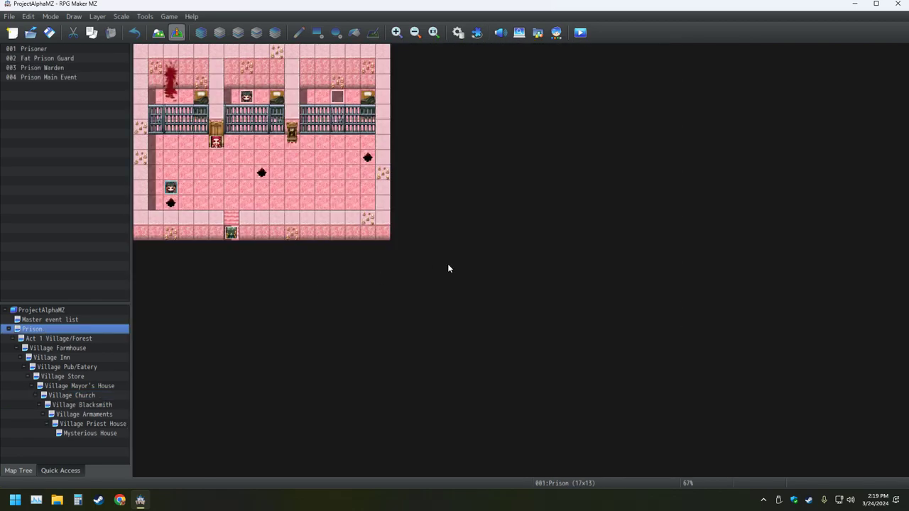
double_click(337, 96)
scroll(479, 287, "down", 15)
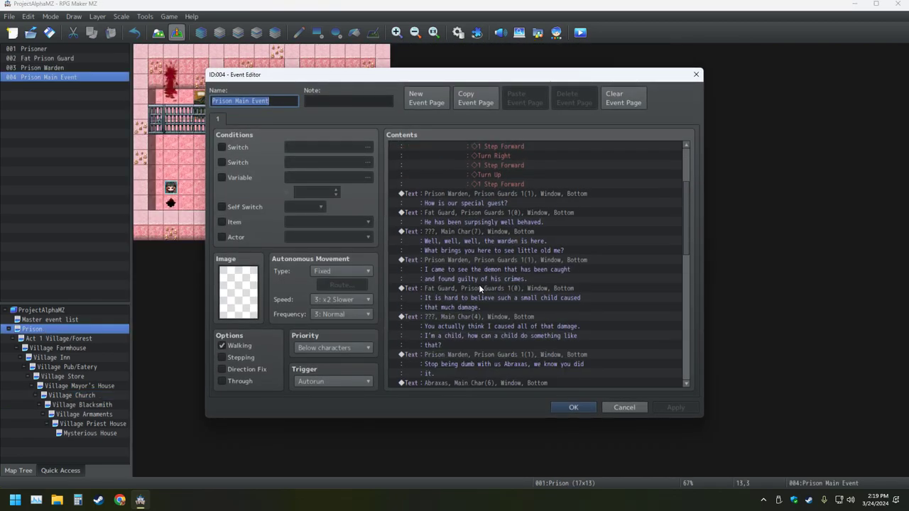
scroll(466, 297, "down", 6)
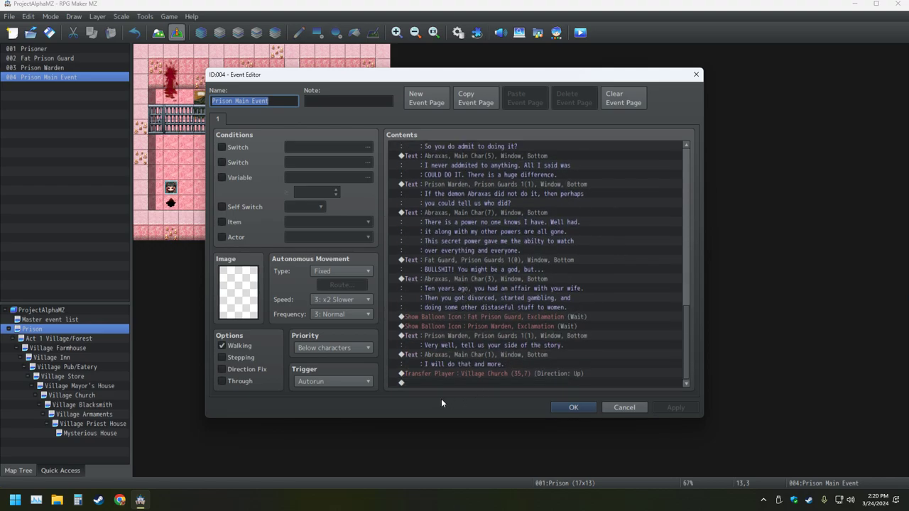
left_click(447, 382)
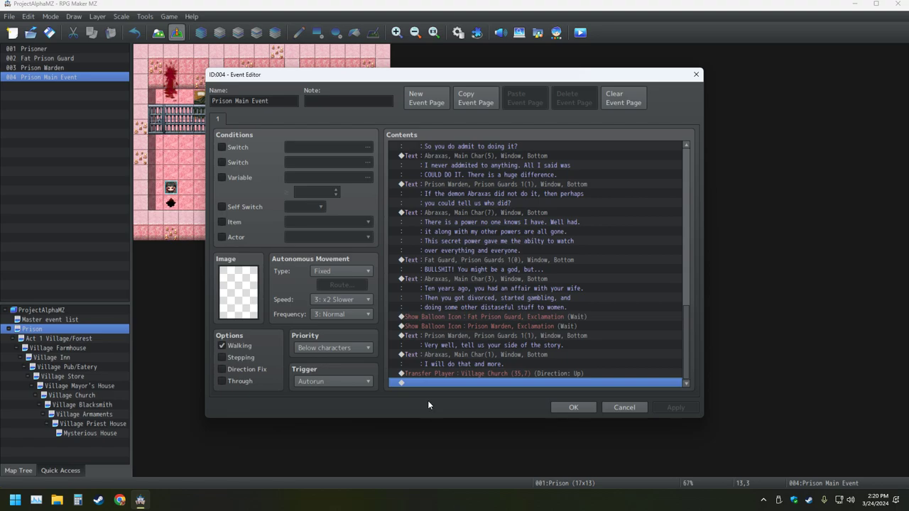
key("Escape")
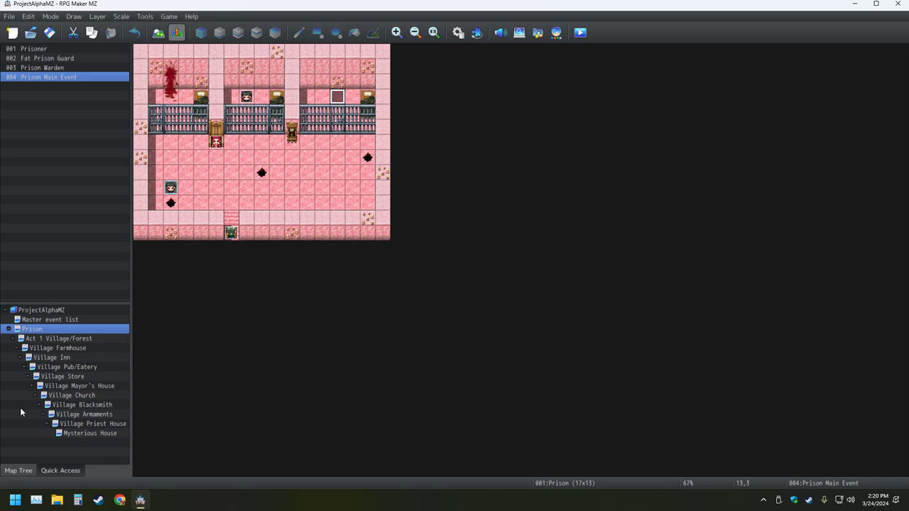
Check the Database's System 1 settings and the entries in the Plugin Manager, closing both without changes
left_click(461, 36)
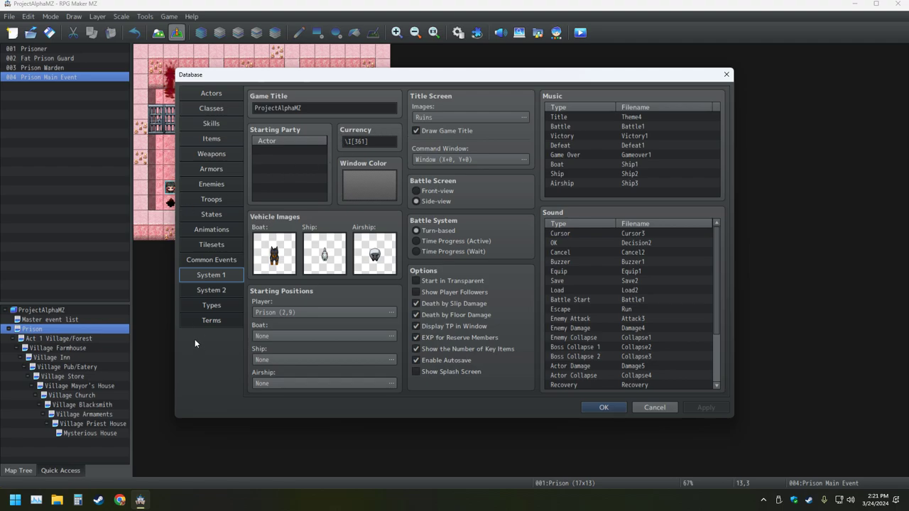
left_click(727, 73)
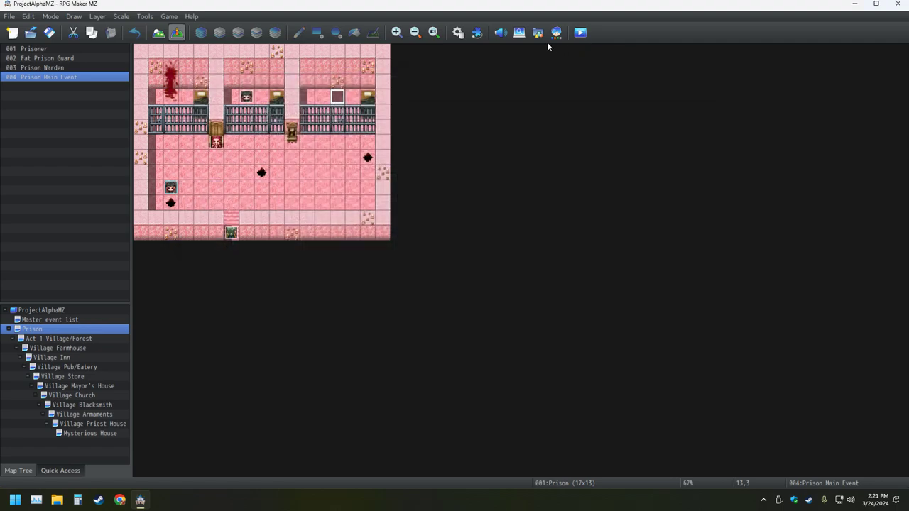
left_click(477, 32)
left_click(373, 147)
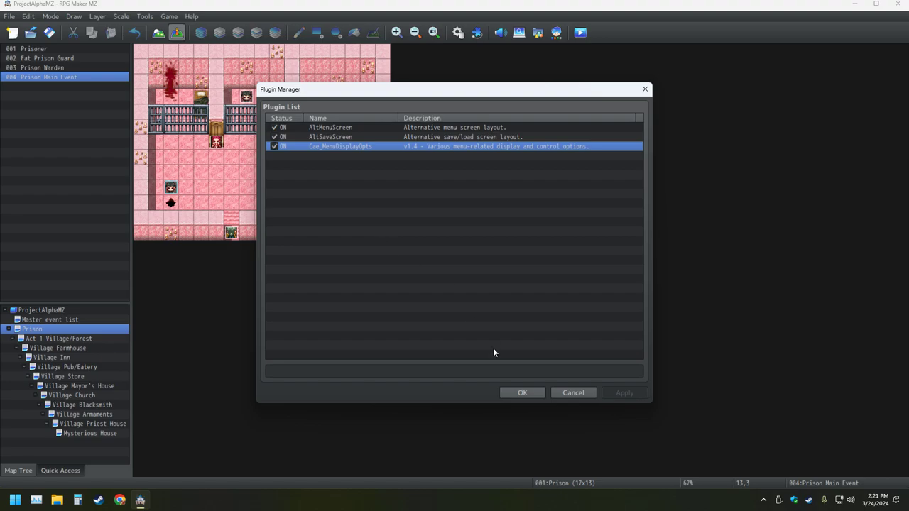
left_click(582, 397)
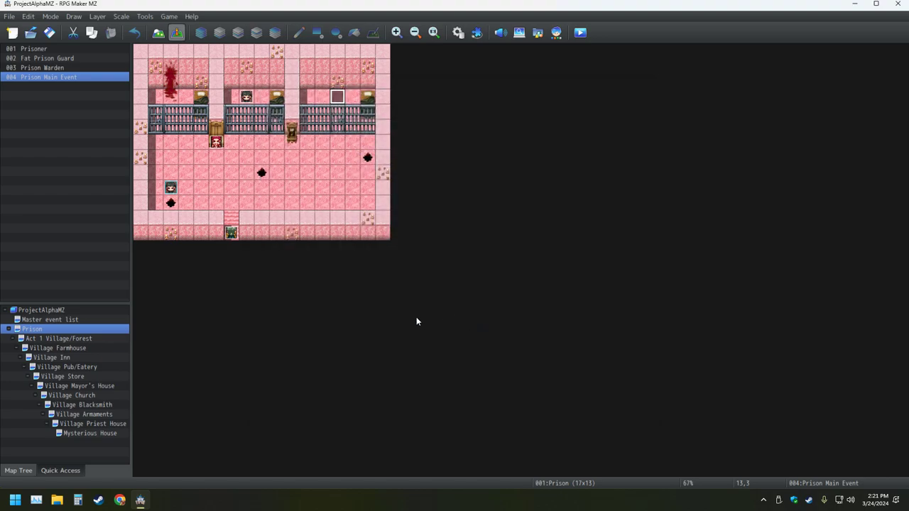
Highlight the Currency code in the Database's System 1 settings and open the icon selection for the first reserved item
left_click(458, 33)
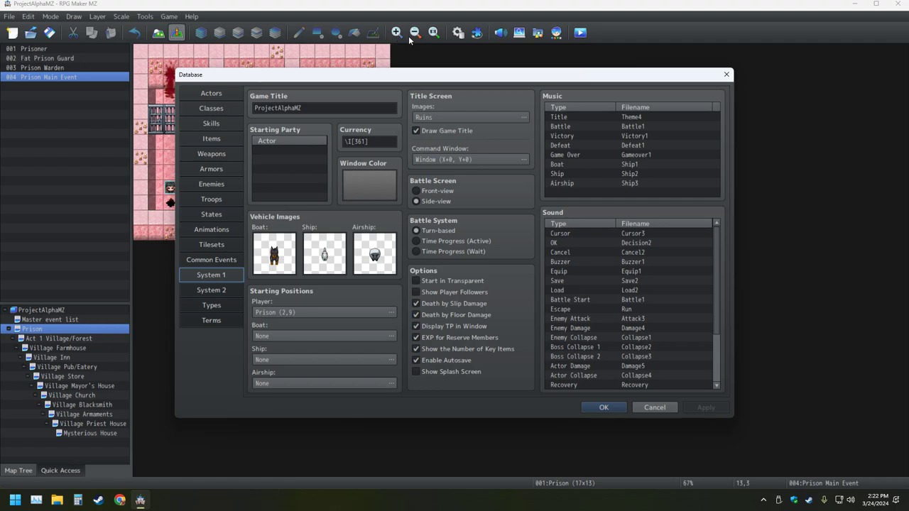
triple_click(355, 142)
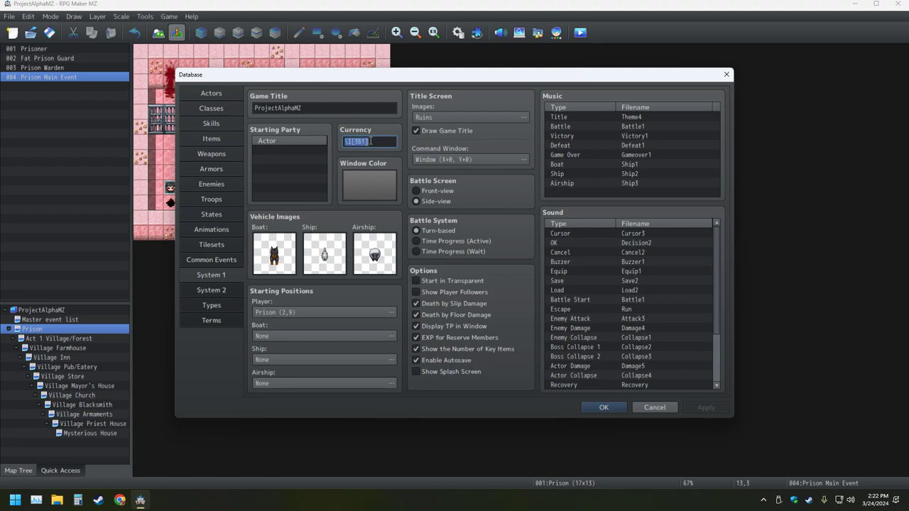
left_click(225, 141)
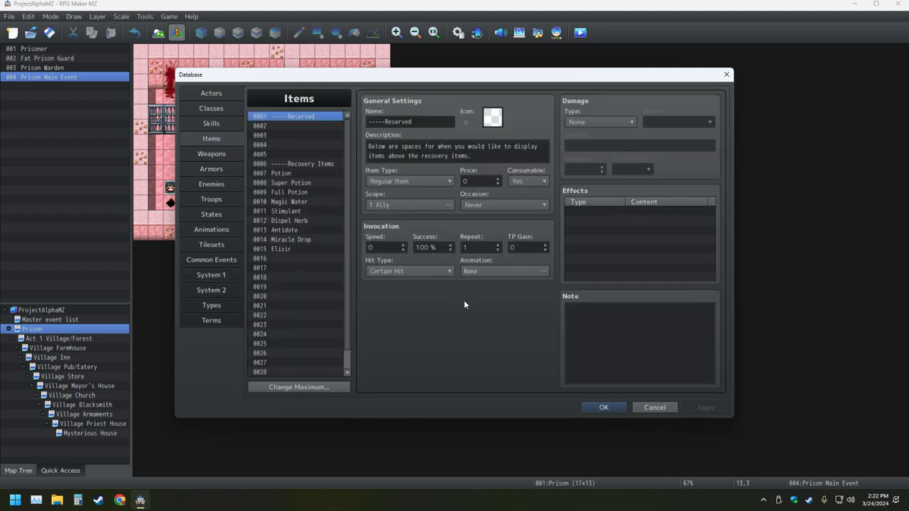
left_click(492, 116)
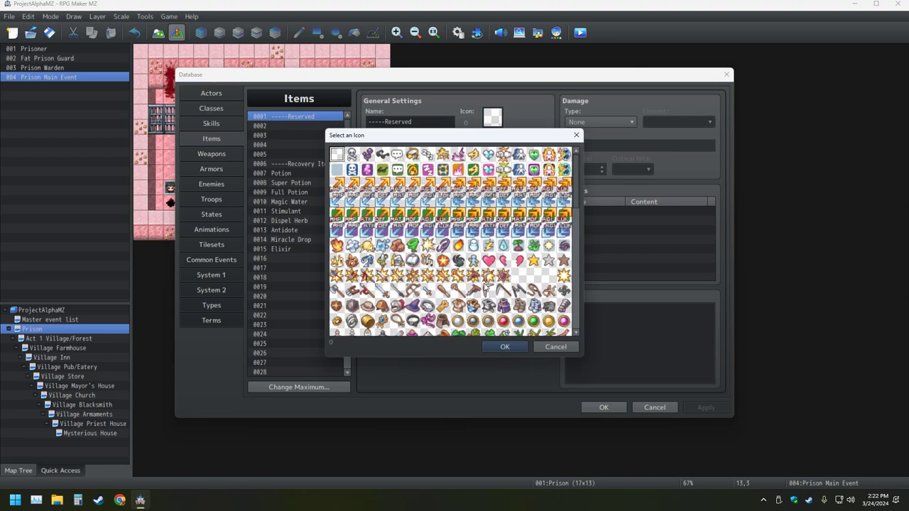
Find the gold coin icon used for the currency and select it to check its index
scroll(484, 287, "down", 2)
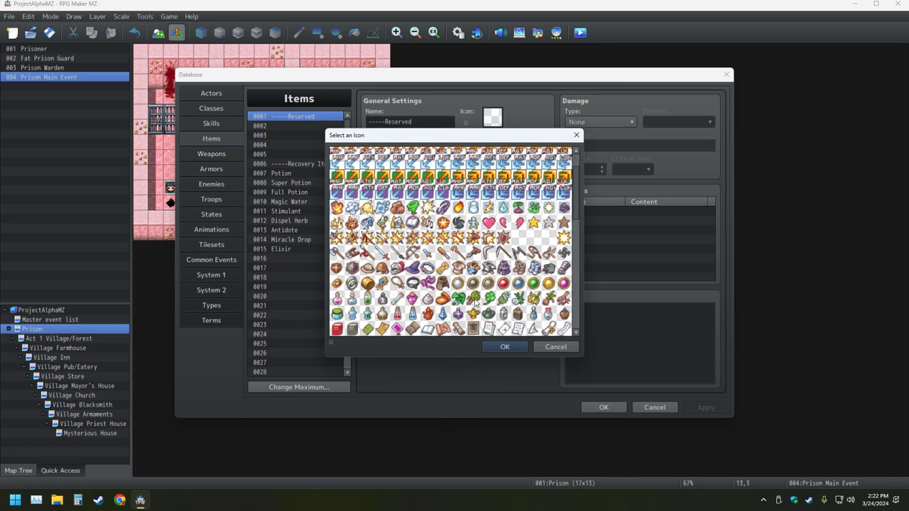
scroll(476, 303, "down", 1)
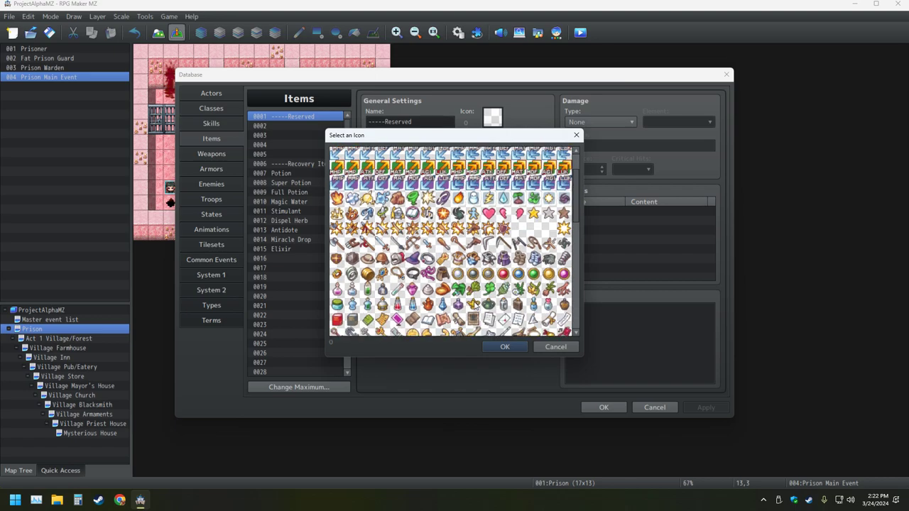
scroll(475, 304, "down", 1)
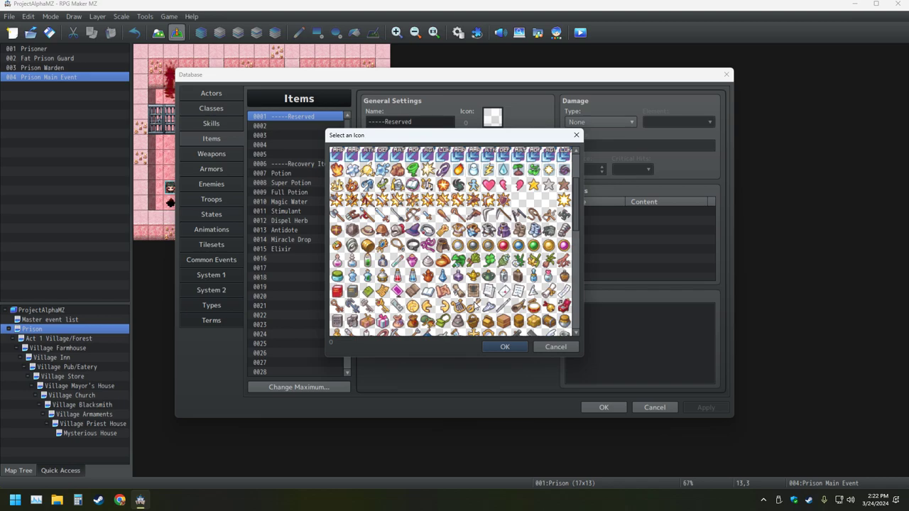
scroll(474, 304, "down", 4)
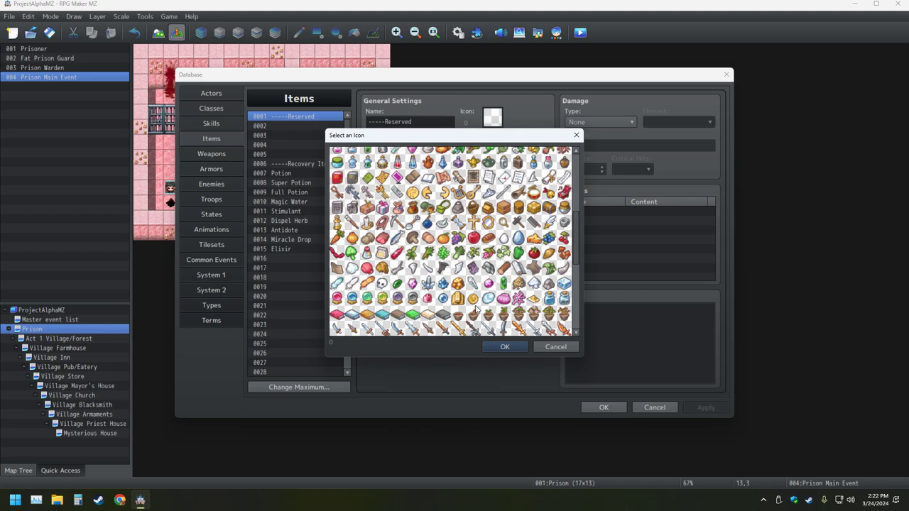
left_click(459, 301)
left_click(476, 299)
scroll(474, 301, "down", 2)
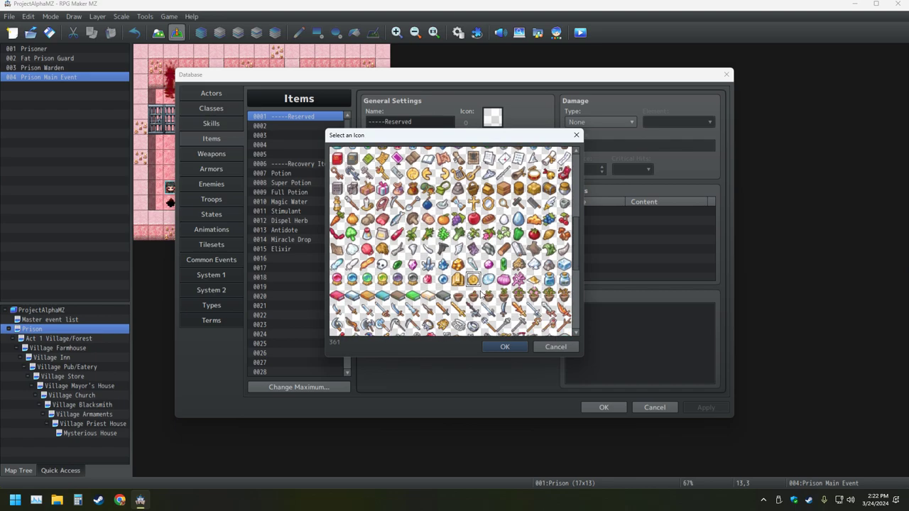
Select the magenta icon in the row of books and papers to check its index
scroll(477, 301, "up", 1)
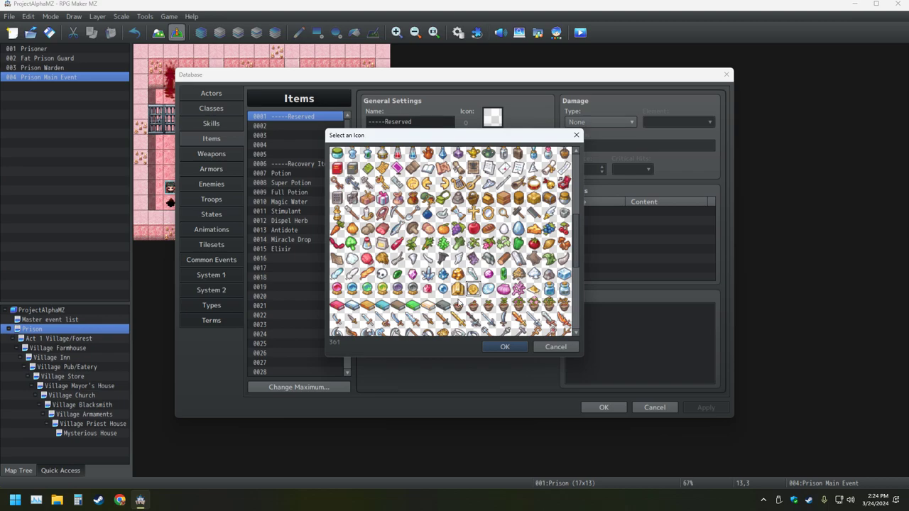
scroll(460, 311, "up", 3)
scroll(460, 311, "down", 2)
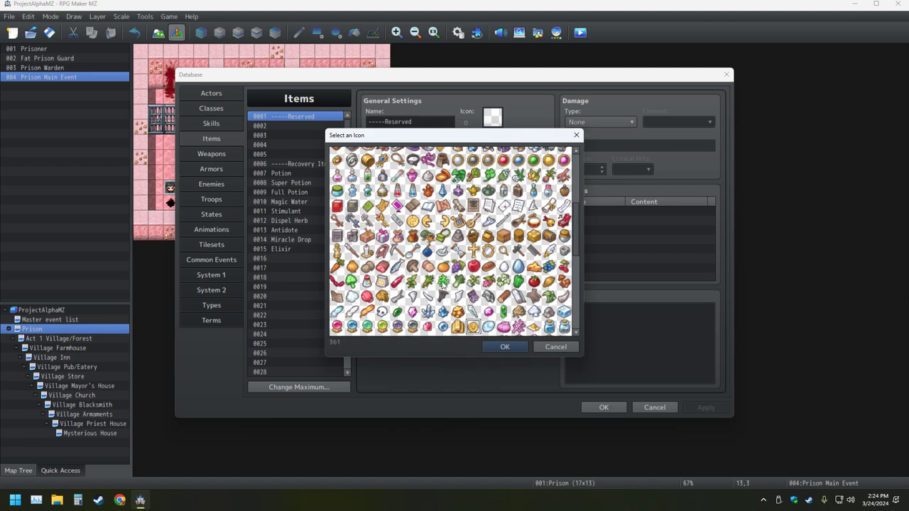
left_click(398, 206)
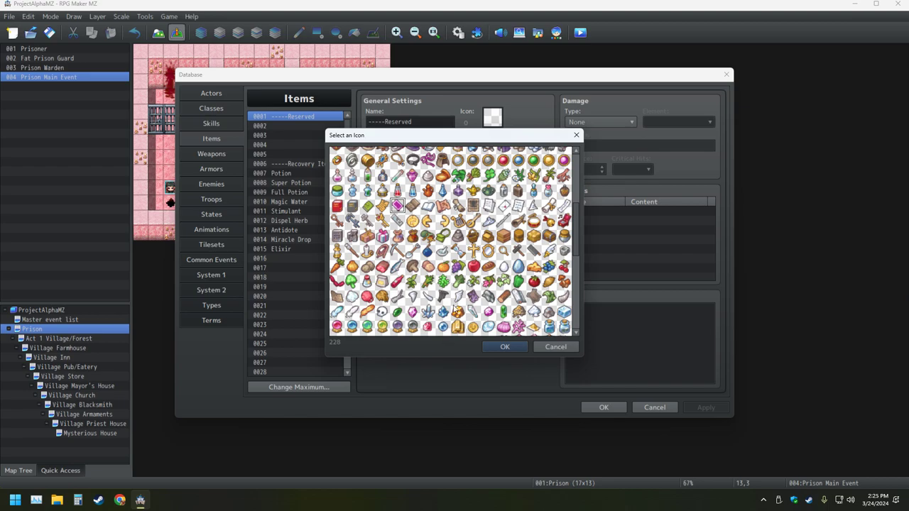
Look through the icon sheet and select the icon beside the brown pouch to check its index
scroll(454, 306, "up", 5)
scroll(454, 306, "down", 2)
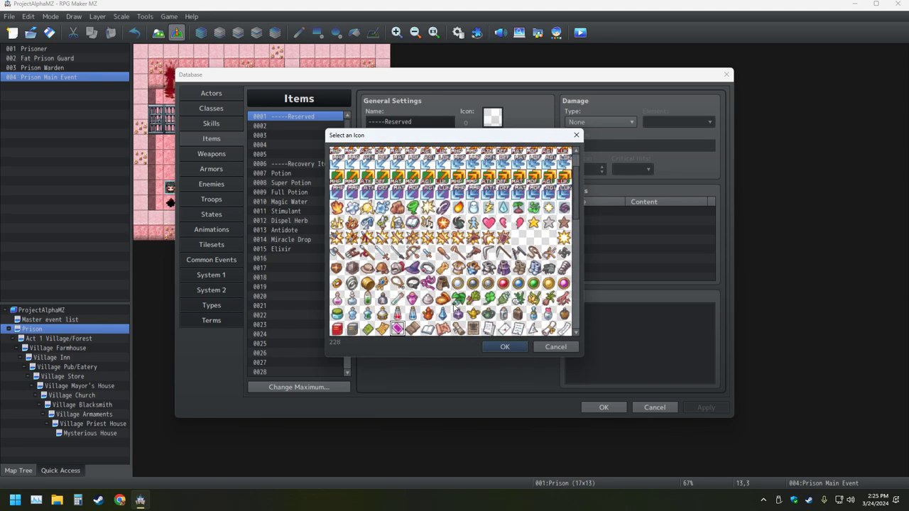
scroll(454, 306, "down", 2)
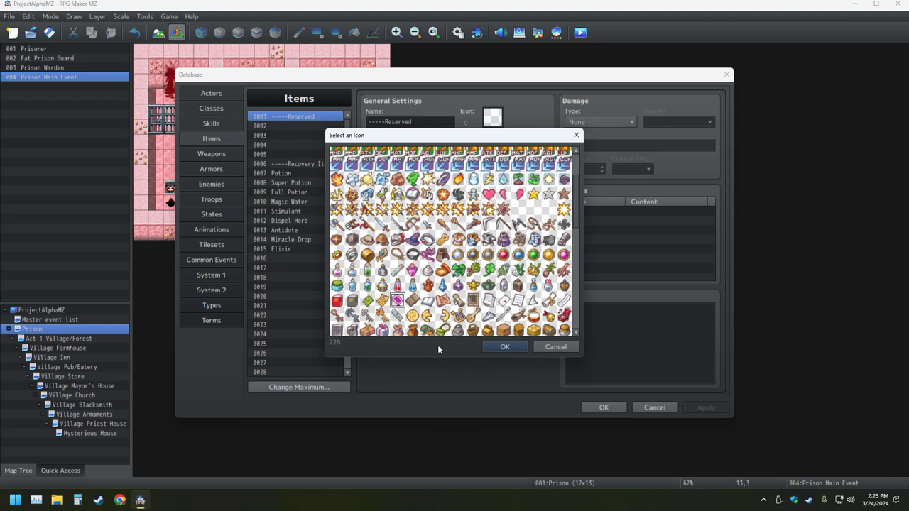
scroll(443, 320, "down", 4)
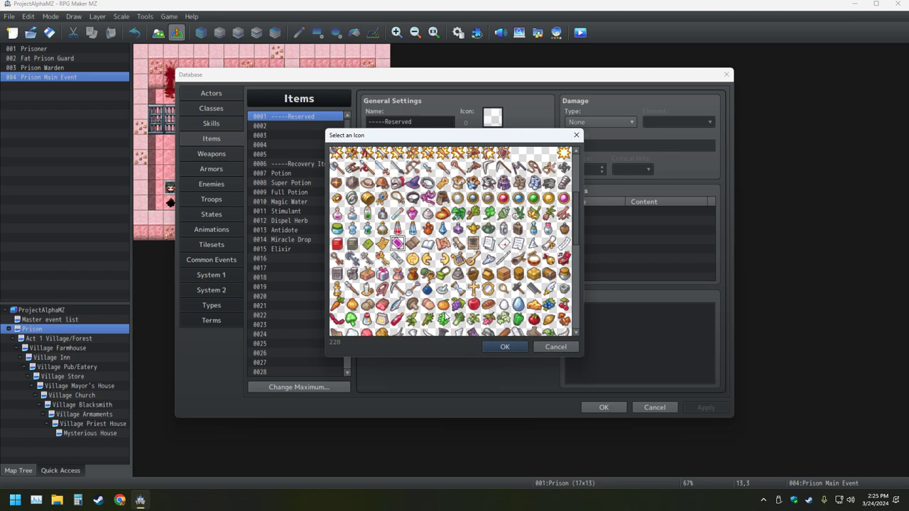
scroll(444, 321, "down", 1)
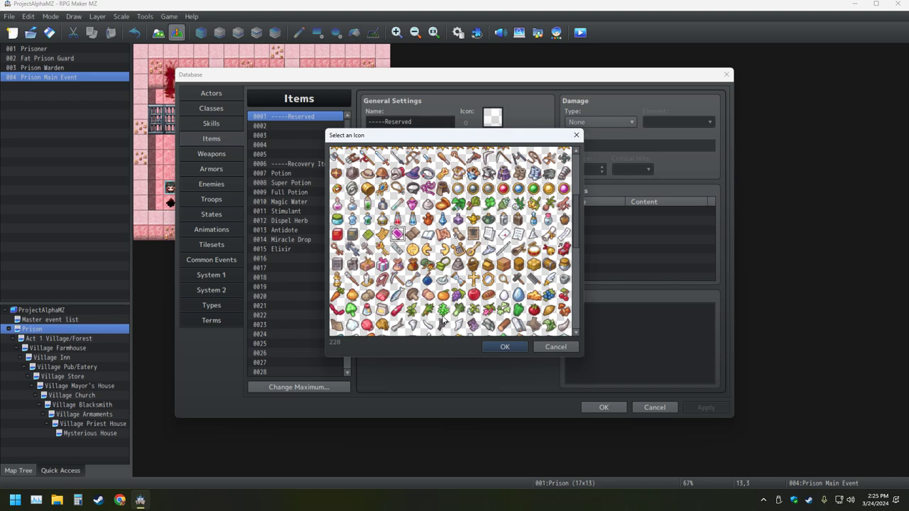
left_click(429, 267)
Browse the icon sheet from the status and element icons to the weapon and armor icons for possible currency symbols
scroll(460, 279, "down", 2)
scroll(460, 278, "down", 2)
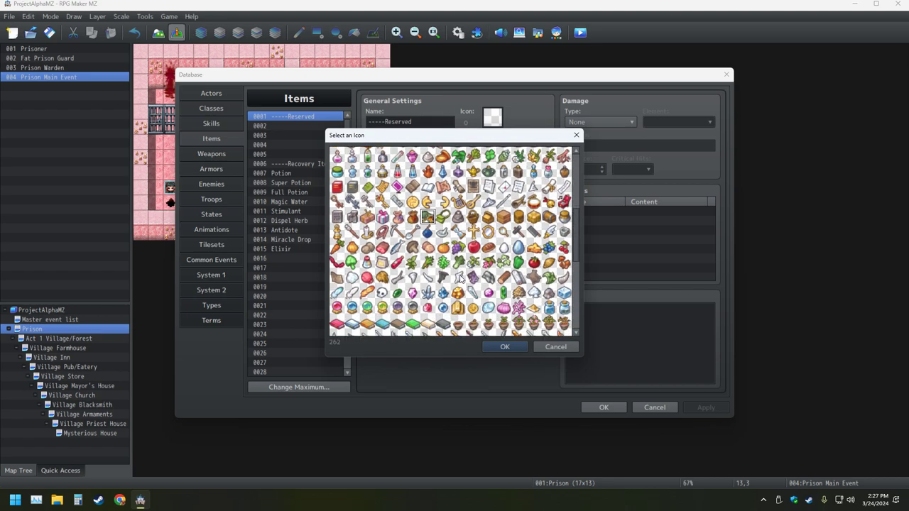
scroll(461, 279, "down", 1)
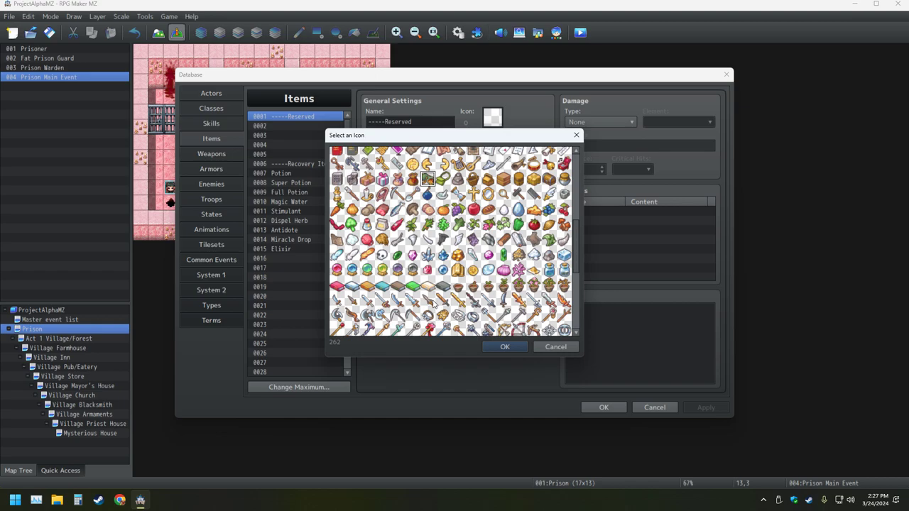
scroll(436, 300, "up", 7)
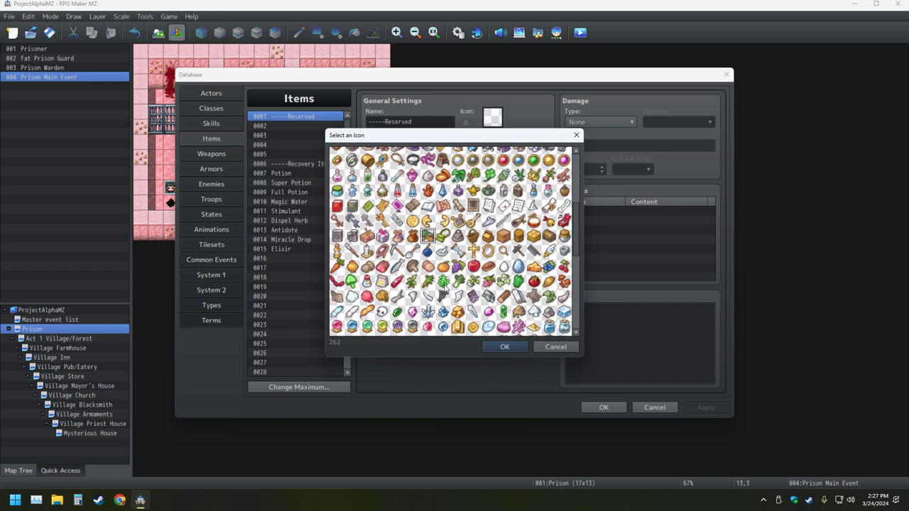
scroll(439, 286, "down", 1)
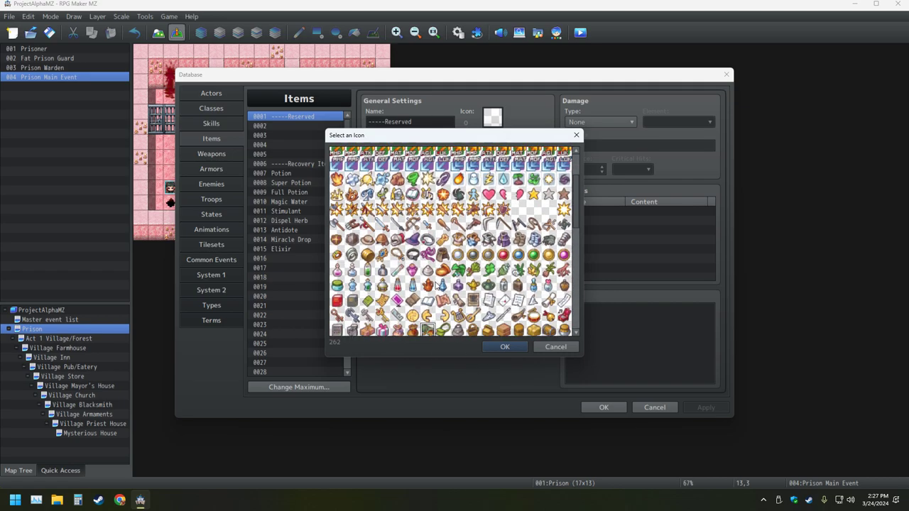
scroll(434, 284, "down", 4)
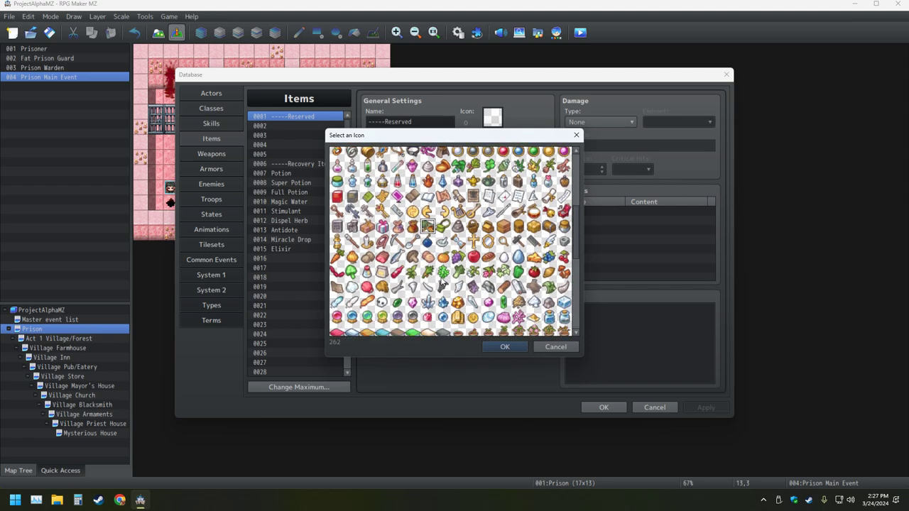
scroll(441, 283, "down", 5)
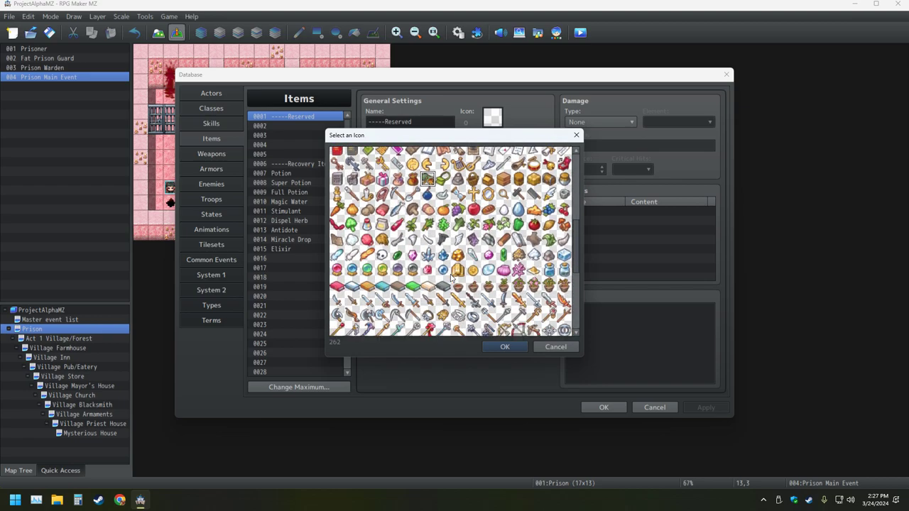
scroll(449, 278, "down", 1)
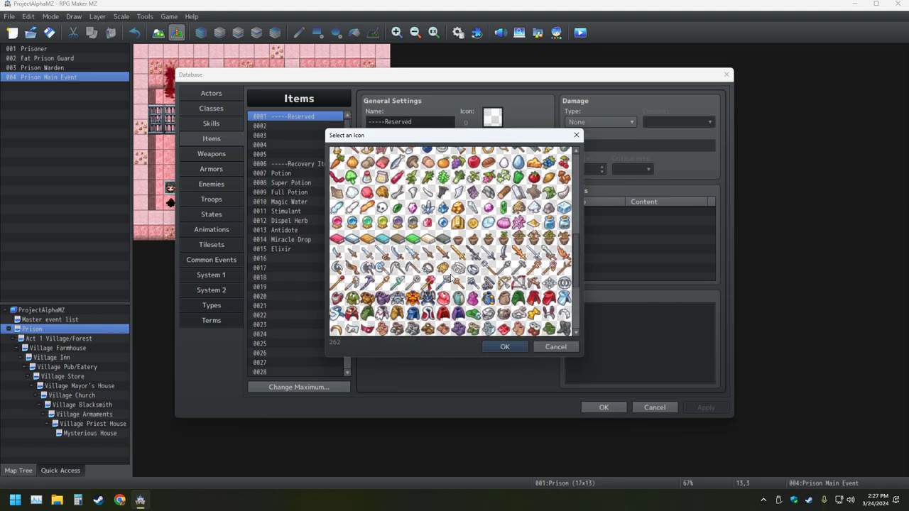
scroll(448, 278, "up", 3)
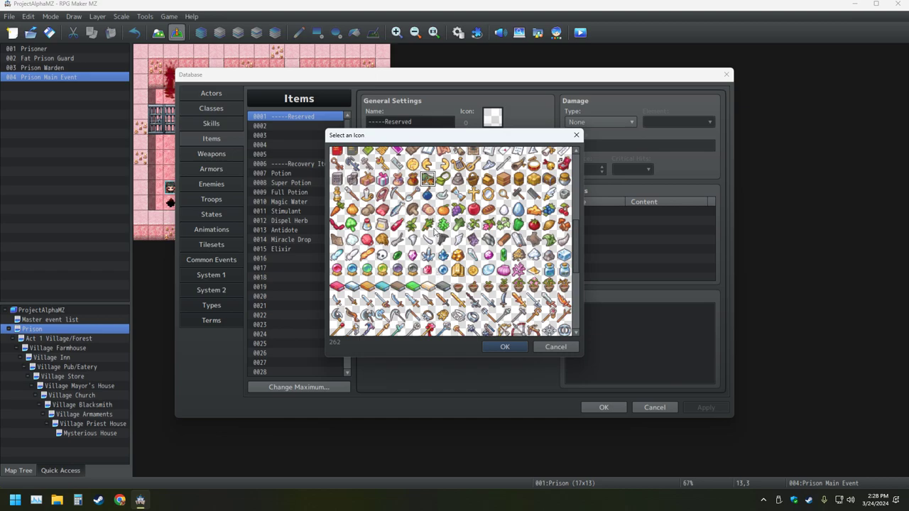
scroll(441, 277, "up", 1)
scroll(442, 277, "up", 2)
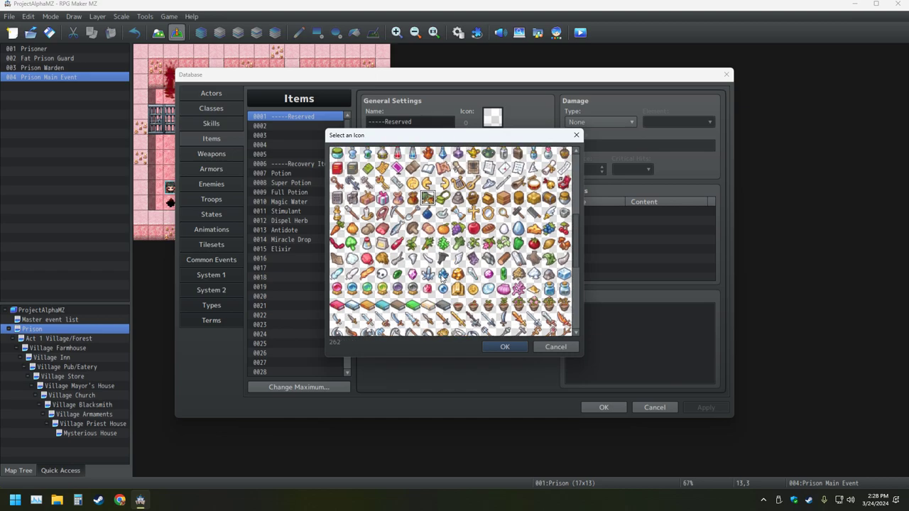
Compare the gold coin, magenta and pouch-side icons by selecting each in turn, and view the weapon and armor icons
left_click(473, 289)
left_click(399, 169)
left_click(428, 197)
scroll(439, 286, "down", 10)
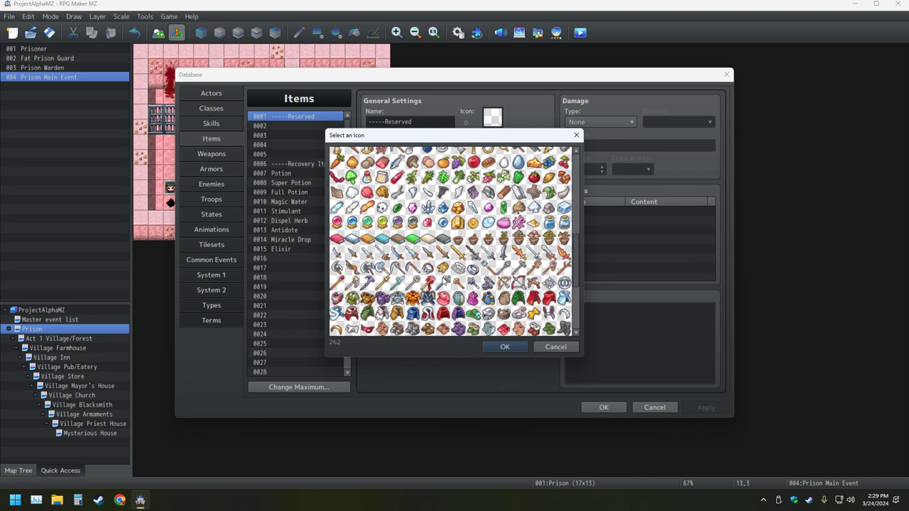
Compare the gold, crystal and green icons in the materials rows by selecting each in turn to check its index
scroll(443, 277, "up", 1)
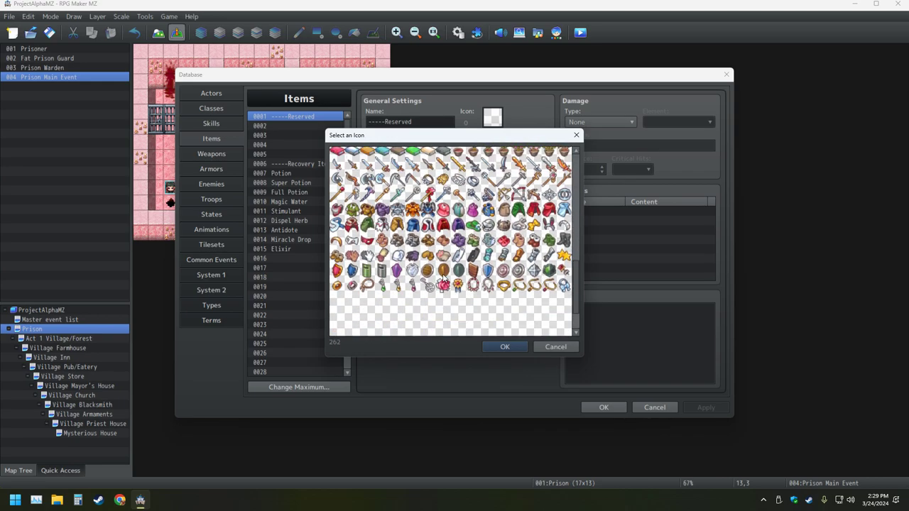
scroll(440, 288, "up", 8)
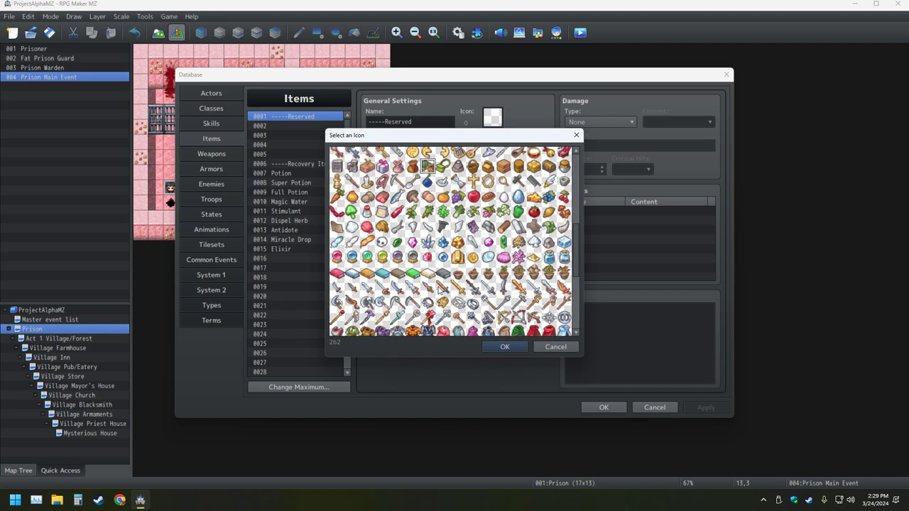
scroll(439, 288, "up", 1)
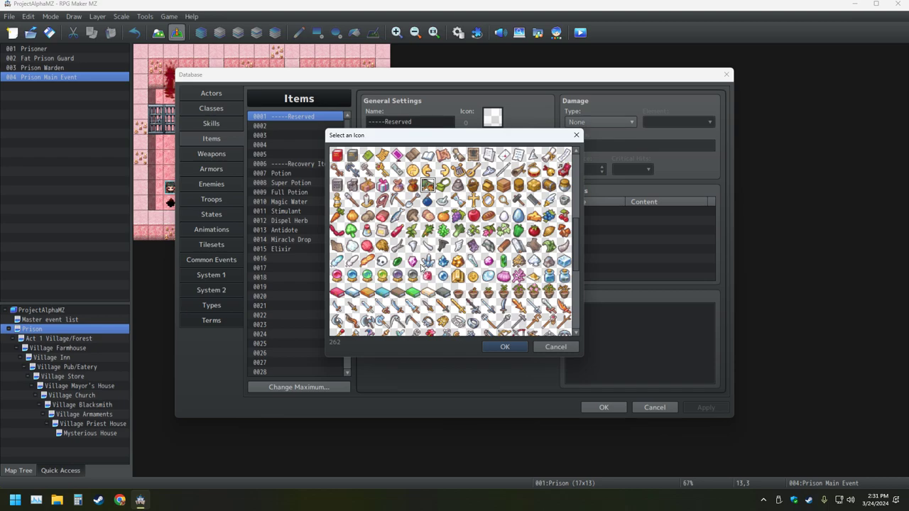
left_click(458, 276)
left_click(442, 261)
left_click(458, 262)
left_click(505, 264)
scroll(435, 275, "up", 5)
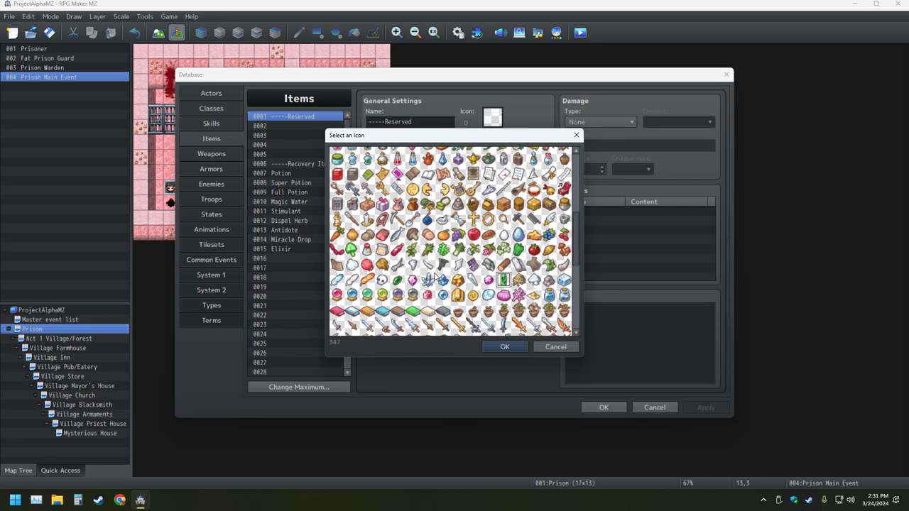
Browse the icon sheet across the books, foods, materials and armor rows for another possible currency symbol
scroll(435, 275, "down", 5)
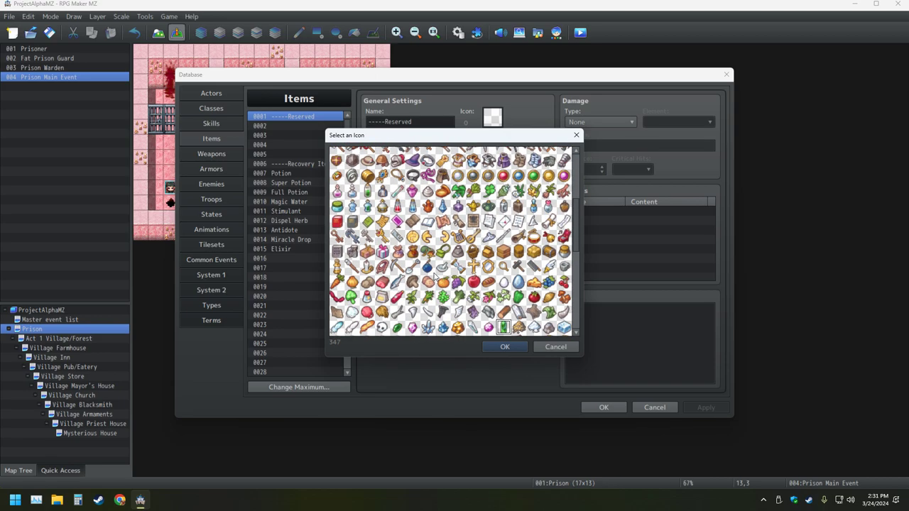
scroll(441, 276, "up", 2)
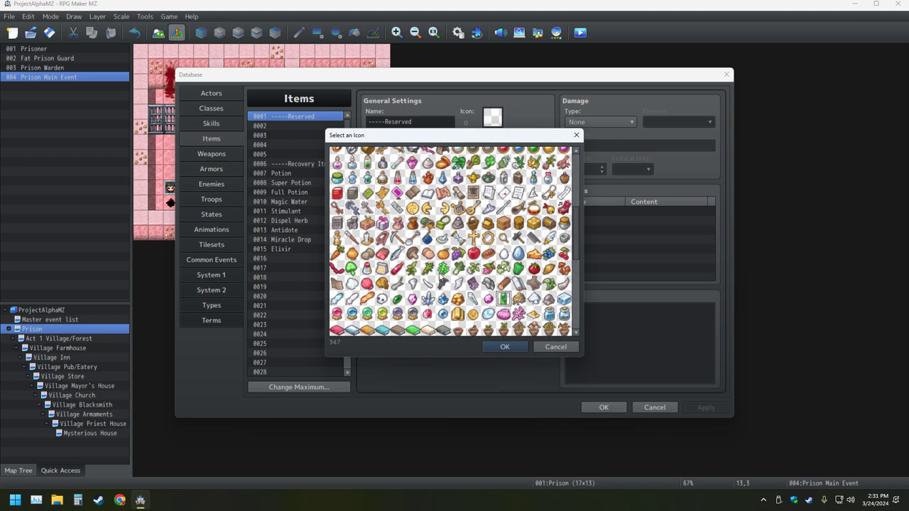
scroll(441, 279, "up", 3)
scroll(441, 279, "down", 2)
scroll(440, 277, "up", 1)
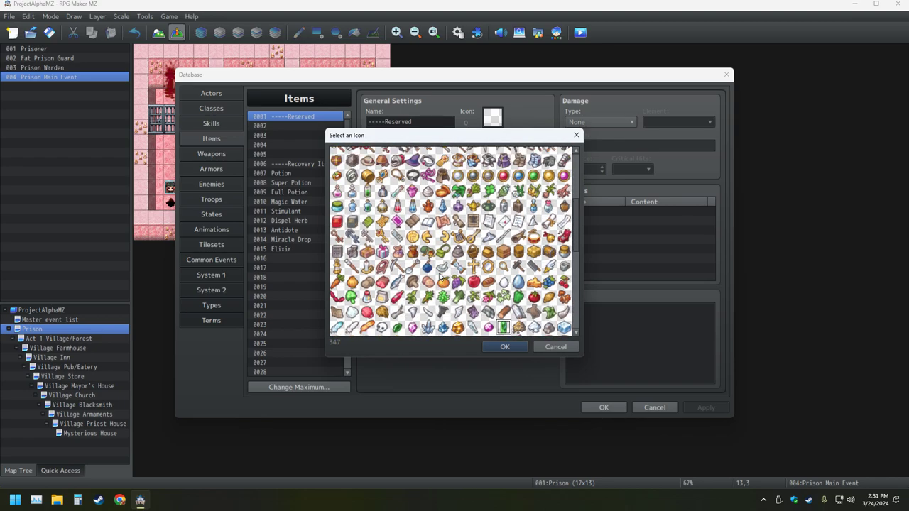
scroll(440, 274, "up", 1)
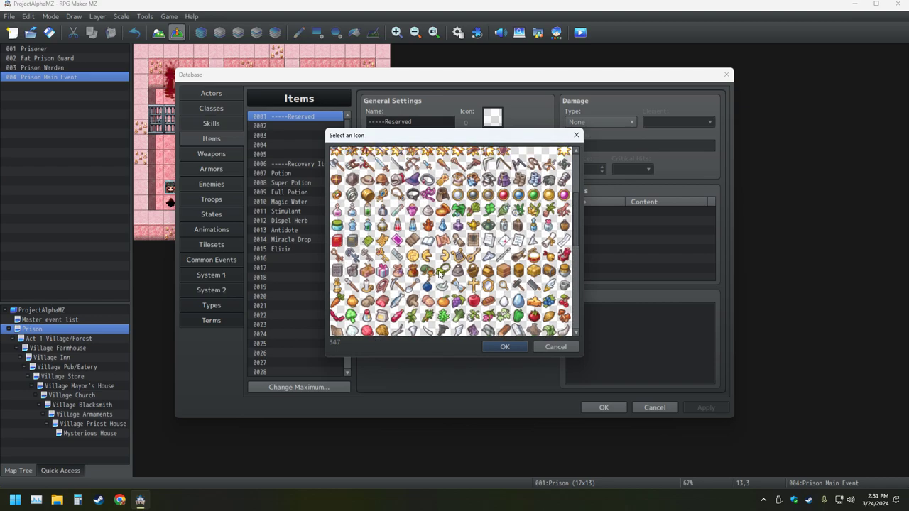
scroll(442, 273, "down", 4)
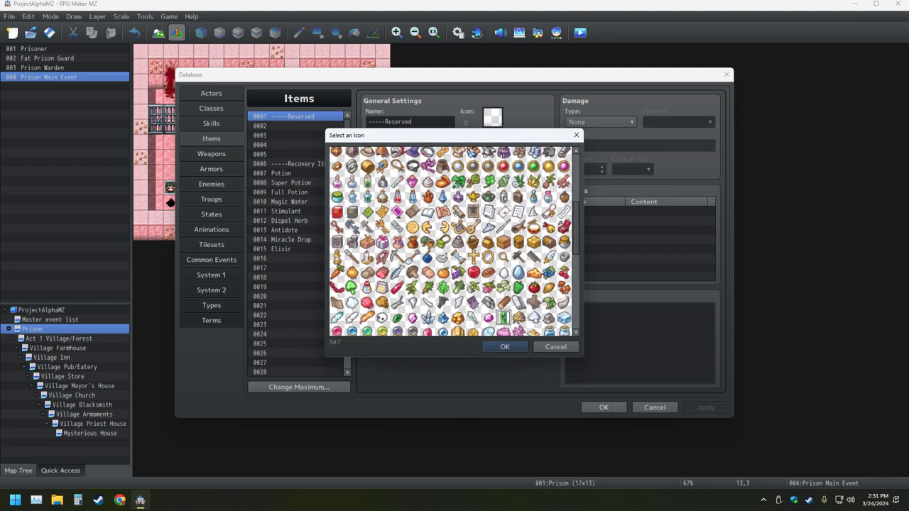
scroll(455, 269, "down", 9)
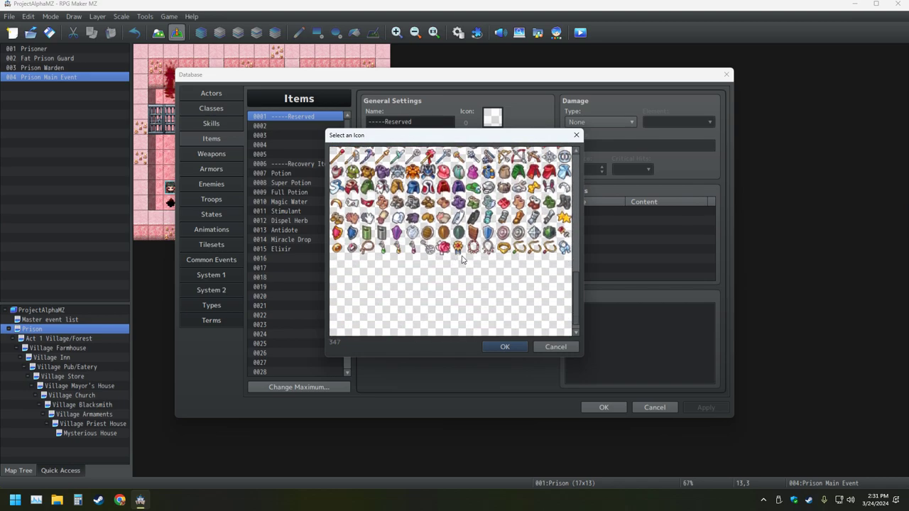
scroll(456, 269, "up", 2)
scroll(455, 267, "up", 7)
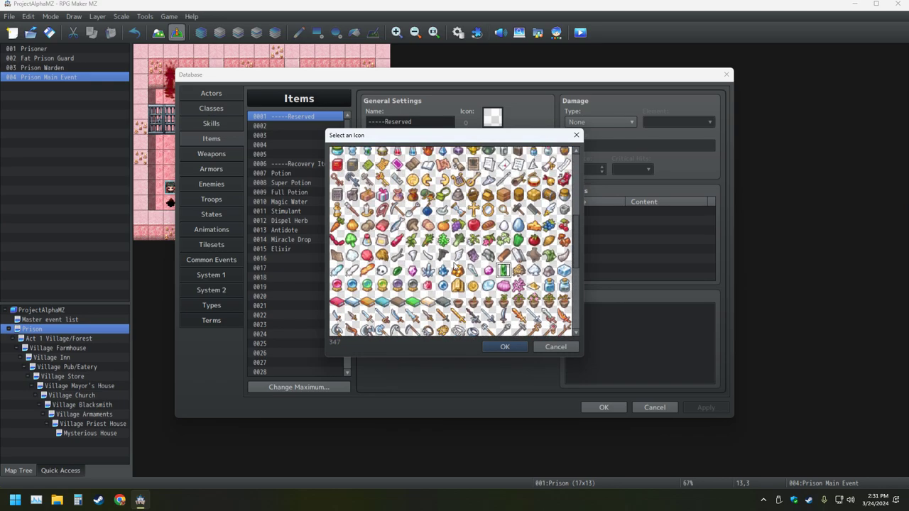
scroll(455, 265, "up", 1)
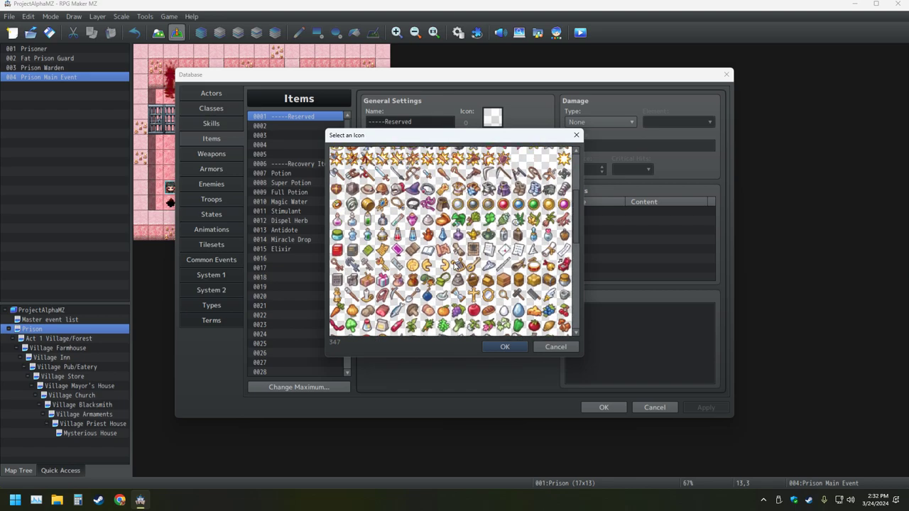
Try the open book icon 230 on the reserved item, restore the blank icon, and keep the database open
double_click(427, 251)
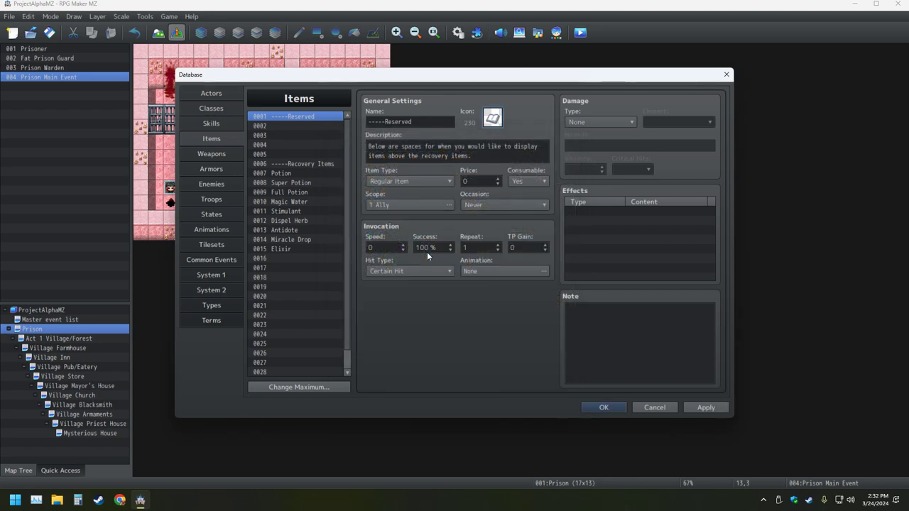
left_click(493, 118)
scroll(414, 162, "up", 5)
left_click(337, 155)
left_click(505, 347)
left_click(663, 407)
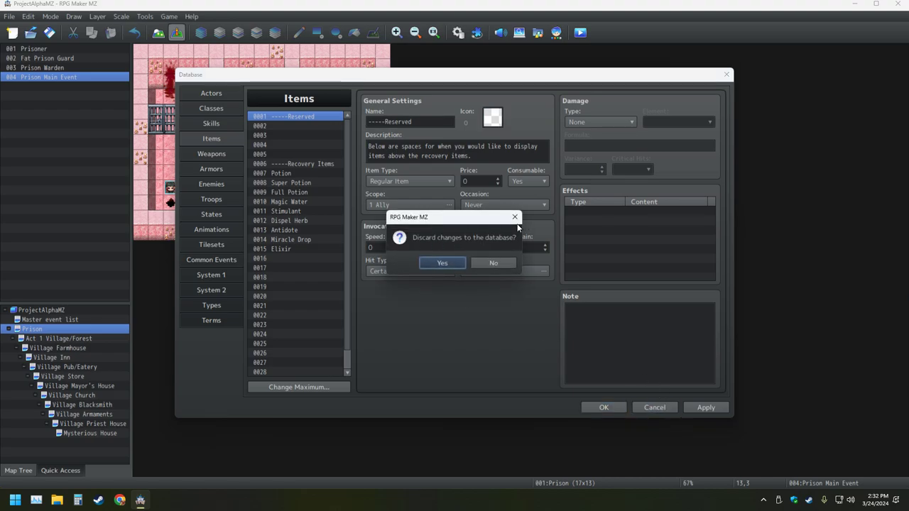
left_click(515, 217)
Set the game's currency to \I[230] in the System 1 settings and accept the database changes
left_click(211, 275)
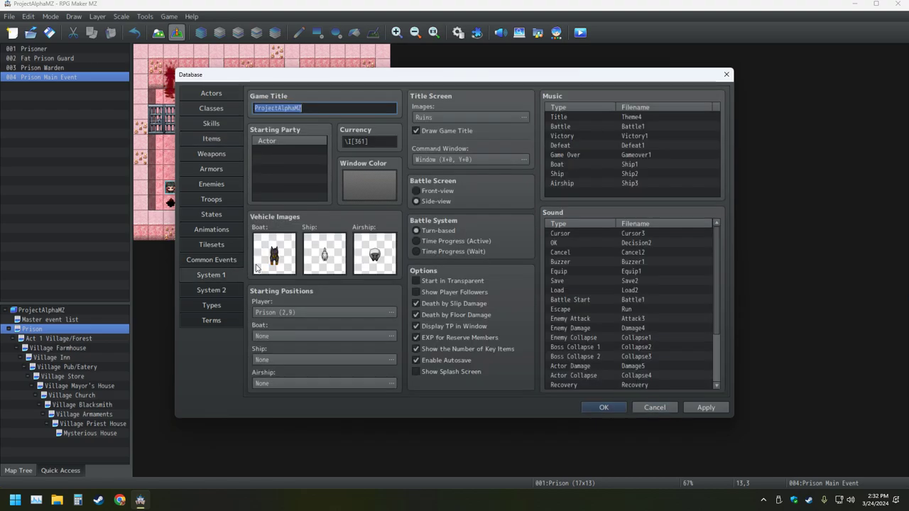
left_click(364, 141)
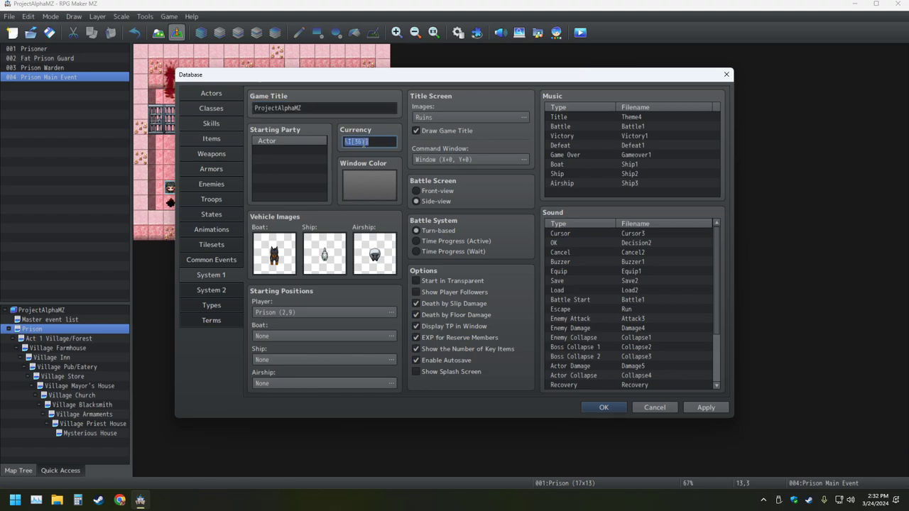
key("BackSpace")
key("BackSpace")
key("BackSpace")
type("230")
left_click(598, 407)
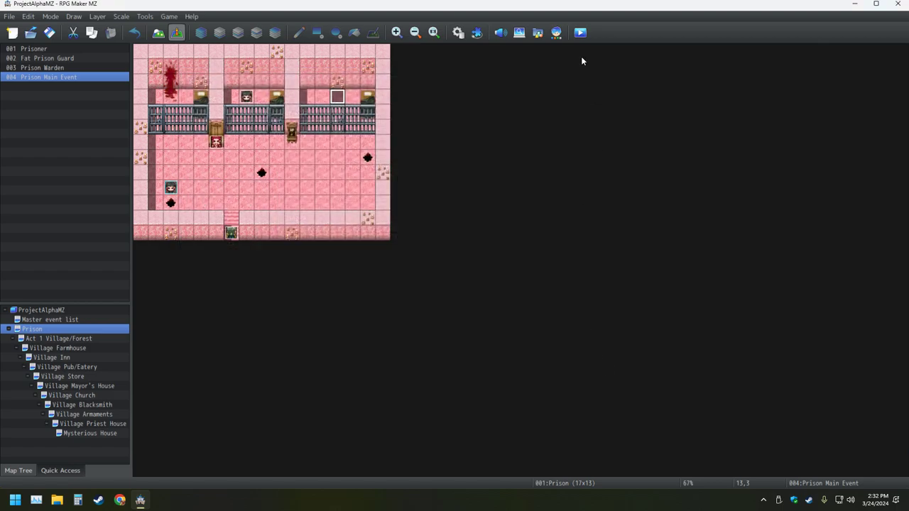
Launch a playtest with the project changes saved, and start the game to play the prison scene
left_click(582, 31)
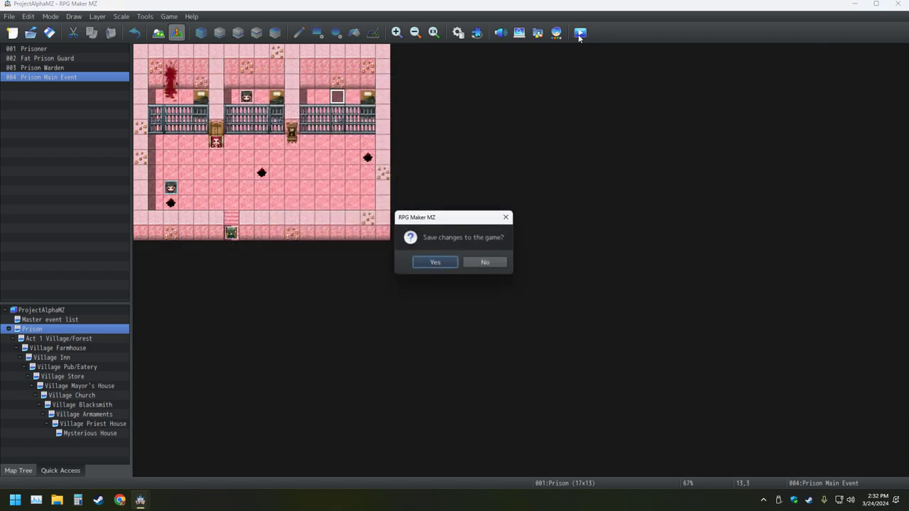
left_click(435, 264)
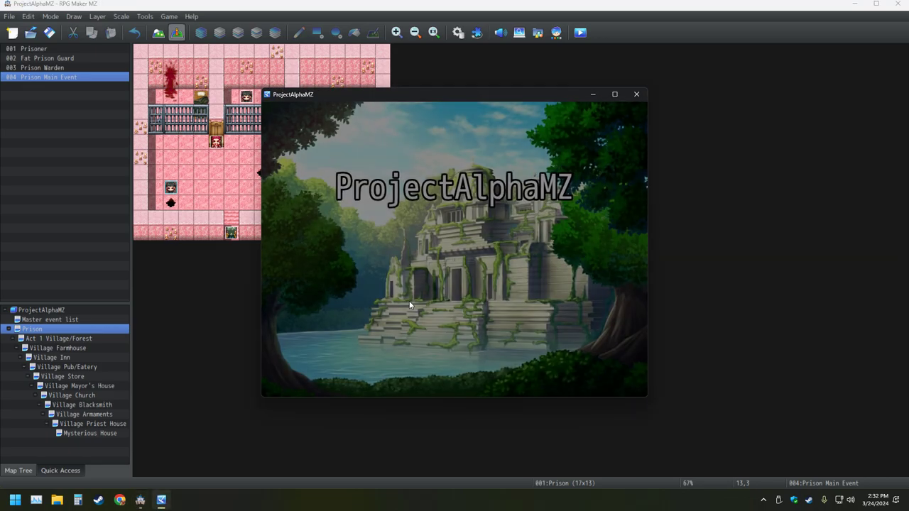
left_click(409, 301)
left_click(409, 305)
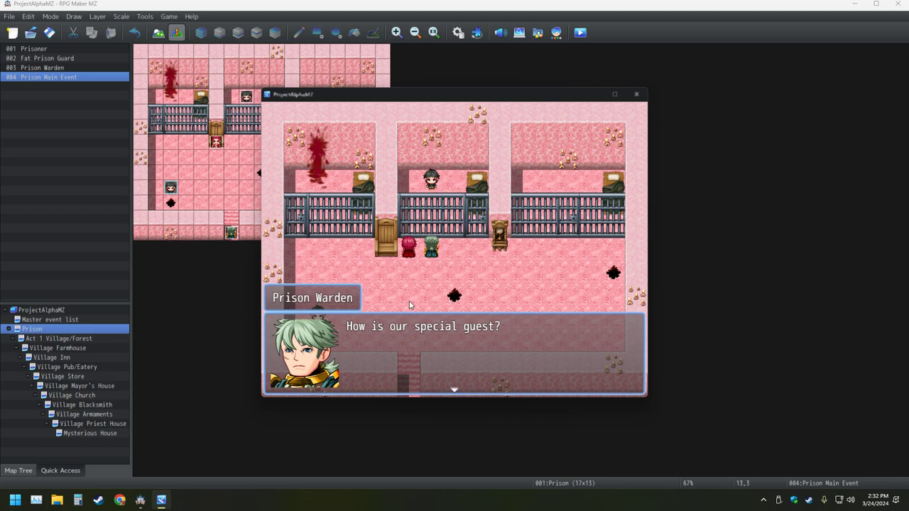
Return to the editor and open the Prison Main Event, going back to its opening dialogue lines
key("alt+F4")
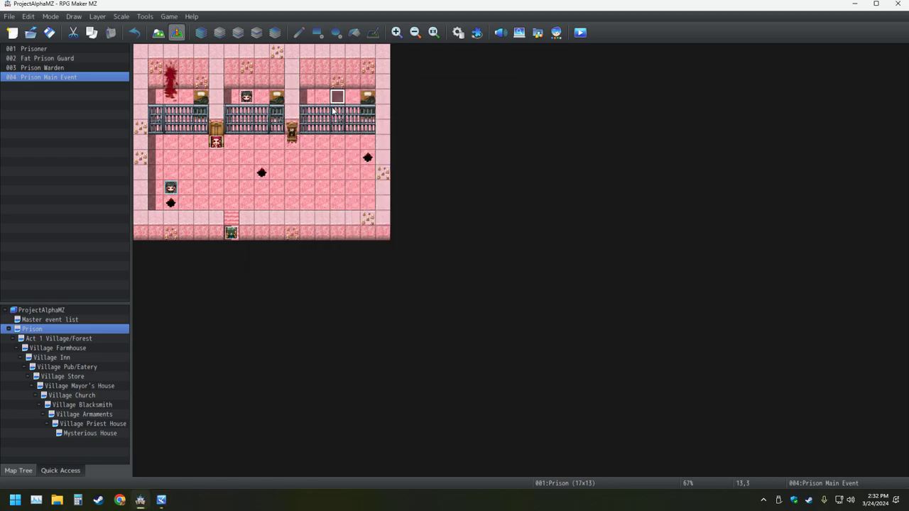
double_click(330, 97)
scroll(482, 291, "up", 5)
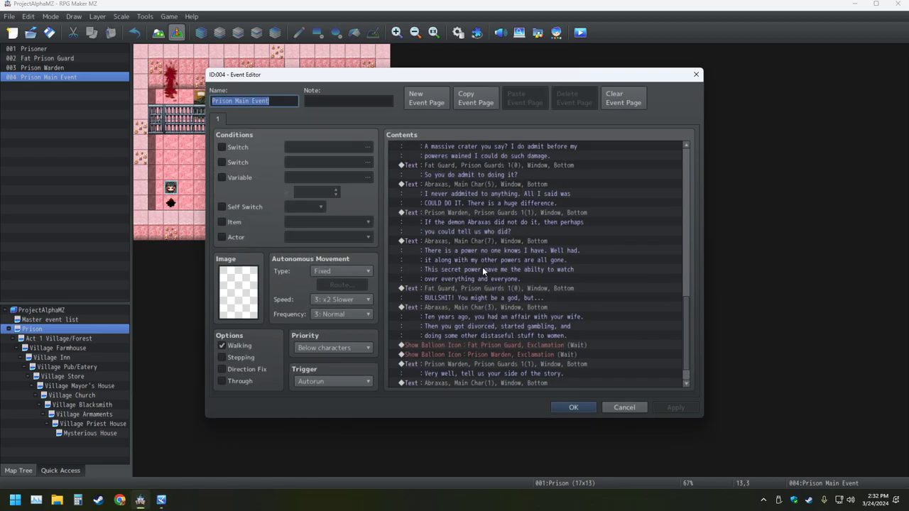
scroll(483, 251, "up", 10)
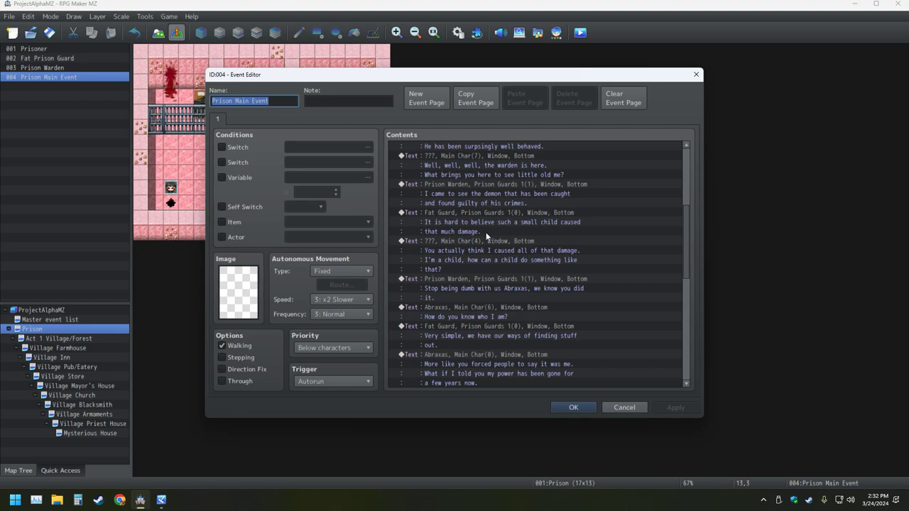
Advance the playtest dialogue from the Prison Warden's question to the Fat Guard's reply to check its wording
key("ctrl+r")
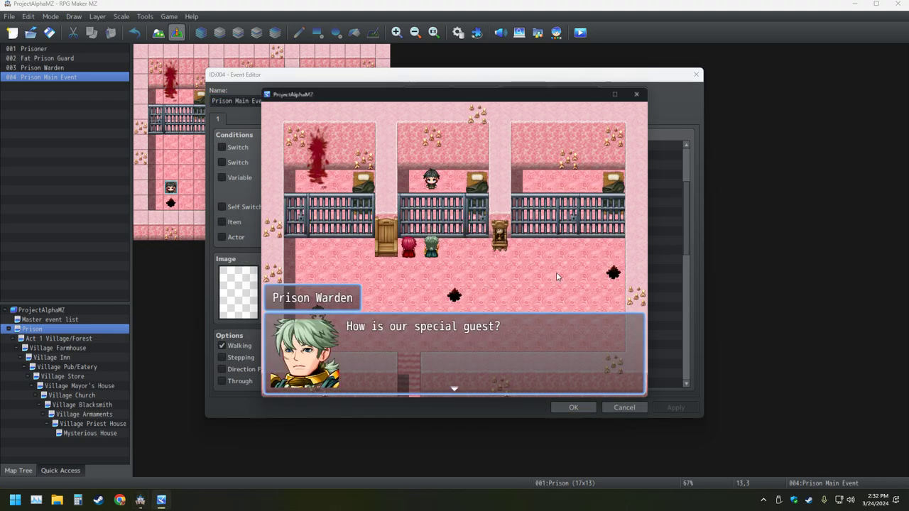
key("Return")
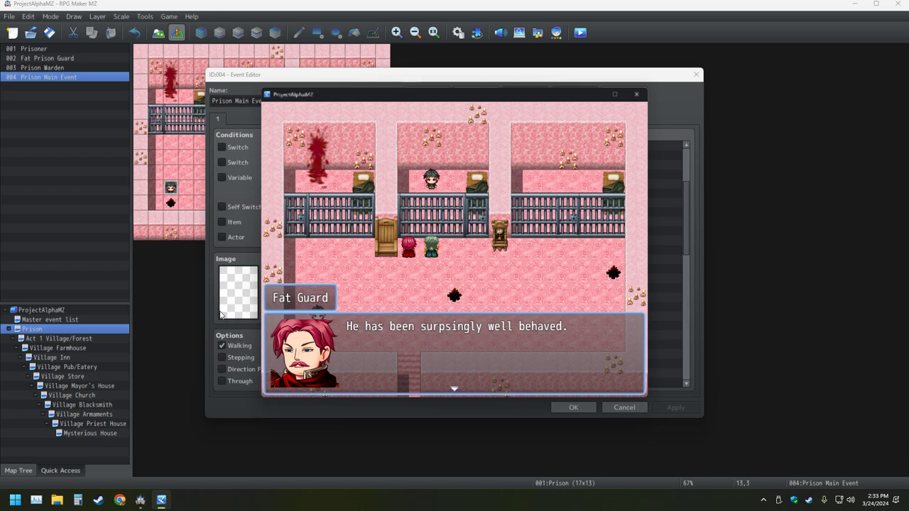
key("alt+F4")
Correct the spelling of "surpsingly" to "surprisingly" in the Fat Guard's reply about the prisoner being well behaved
left_click(449, 218)
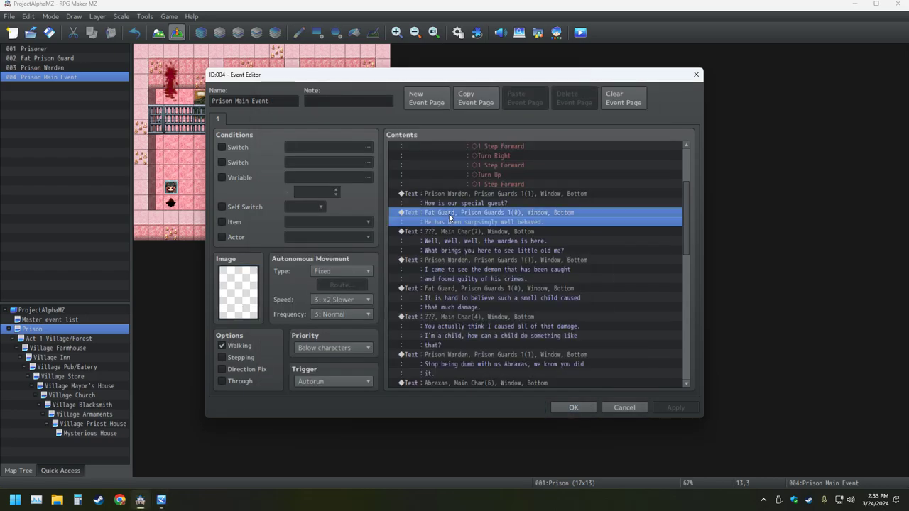
right_click(450, 217)
left_click(479, 240)
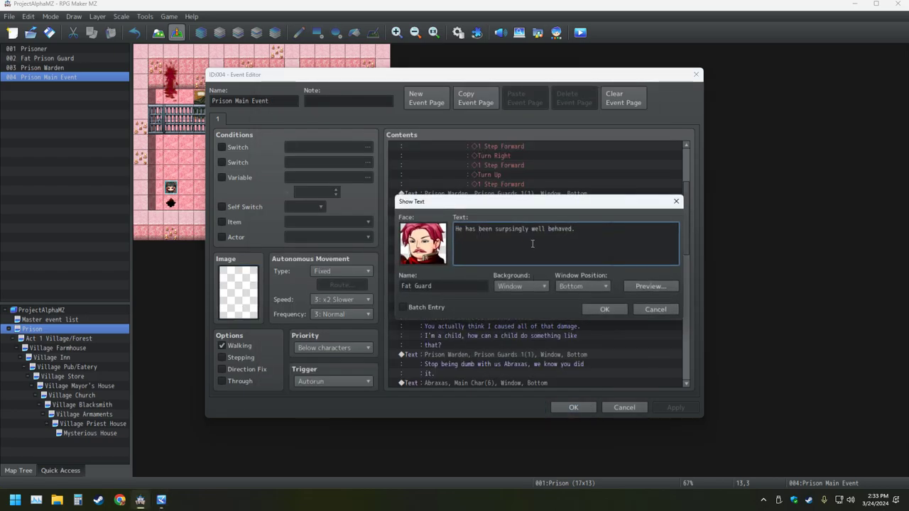
left_click(509, 230)
type("is")
key("Right")
key("Right")
key("Right")
key("Right")
key("Right")
key("BackSpace")
key("BackSpace")
key("BackSpace")
key("BackSpace")
key("BackSpace")
type("e")
key("BackSpace")
type("ingly")
Select the word "surprisingly" in the Fat Guard's dialogue text
key("shift+Left")
key("shift+Left")
key("shift+Left")
key("shift+Left")
key("shift+Left")
key("shift+Left")
key("shift+Left")
key("shift+Left")
key("shift+Left")
key("shift+Left")
key("shift+Left")
key("shift+Left")
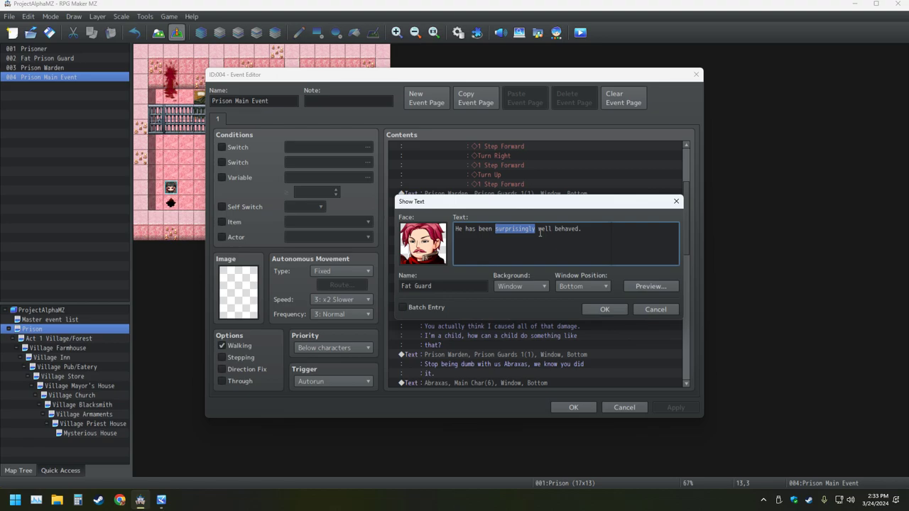